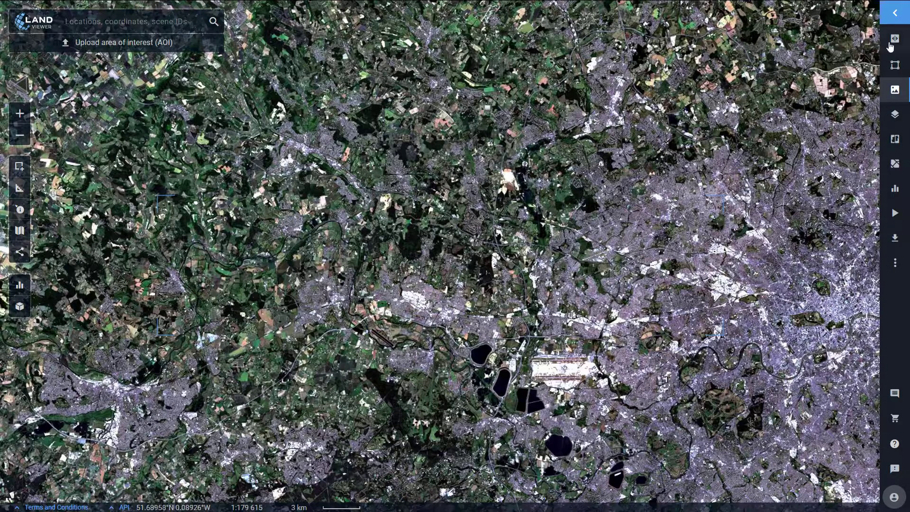
Step: Open the Sentinel-2 scene search in EOS LandViewer, listing 247 available scenes
{"action": "left_click", "coordinate": [896, 13]}
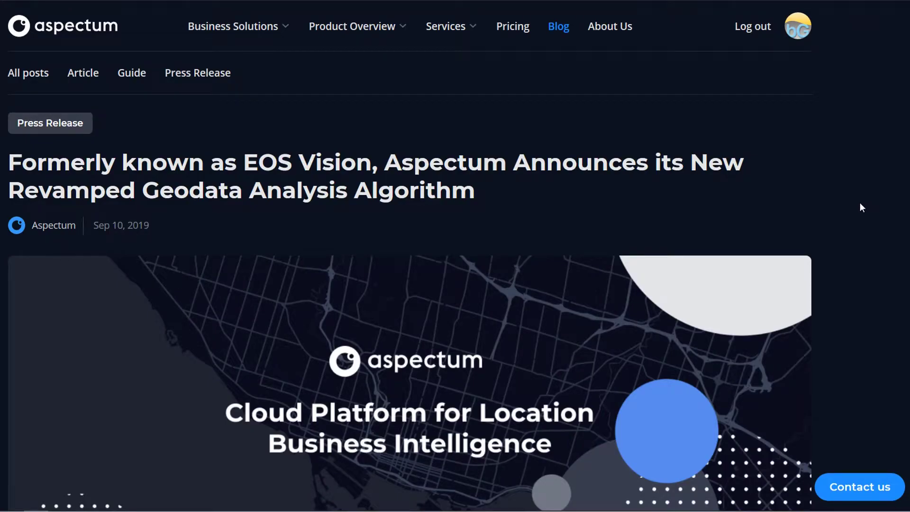
{"action": "scroll", "coordinate": [860, 202], "scroll_direction": "down", "scroll_amount": 8}
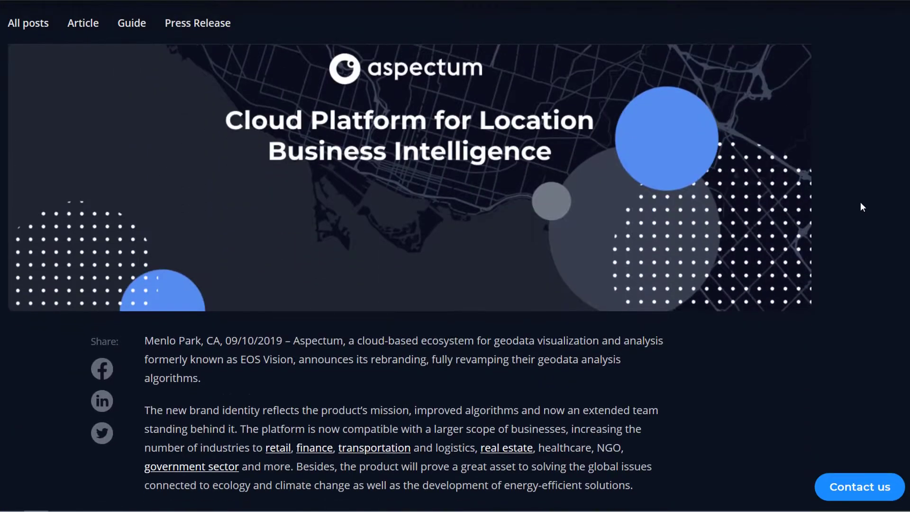
{"action": "scroll", "coordinate": [860, 203], "scroll_direction": "down", "scroll_amount": 6}
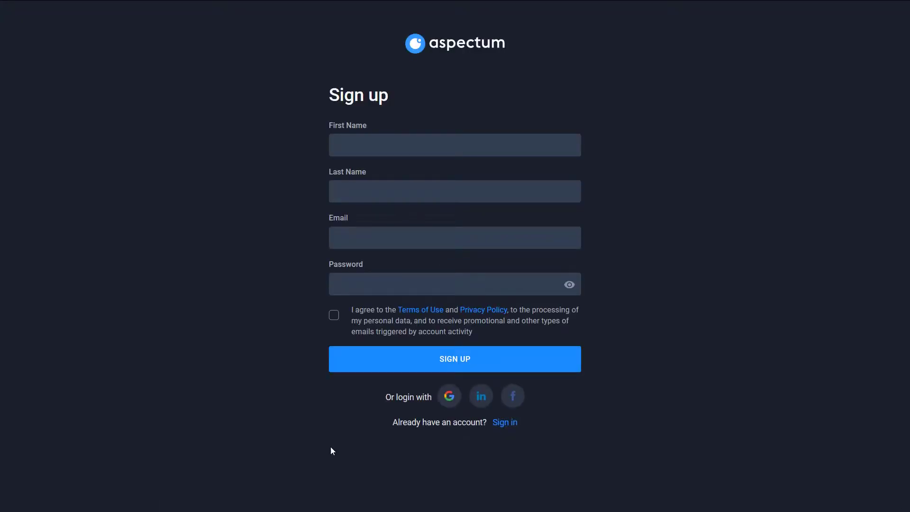
Step: Log in with the browser's saved Google login to reach the empty Maps dashboard
{"action": "left_click", "coordinate": [449, 396]}
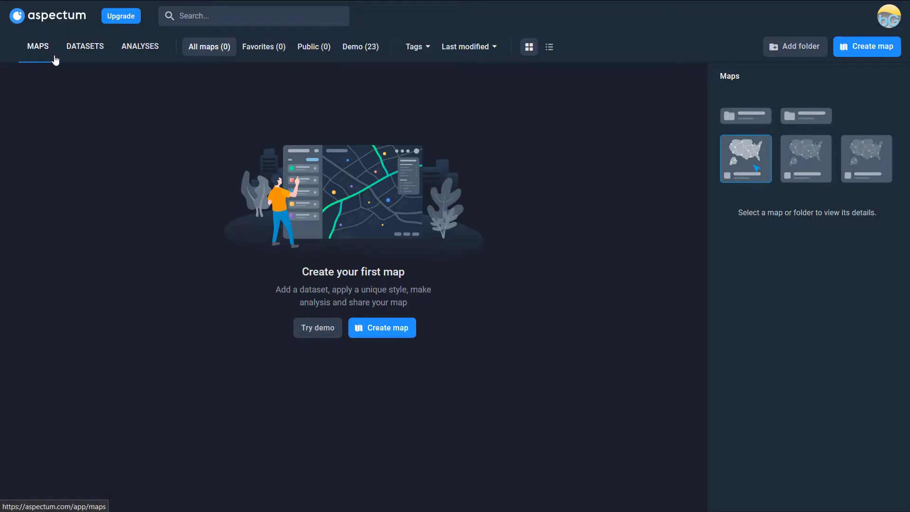
Step: View the Datasets and Analyses pages, then return to Maps
{"action": "left_click", "coordinate": [83, 54]}
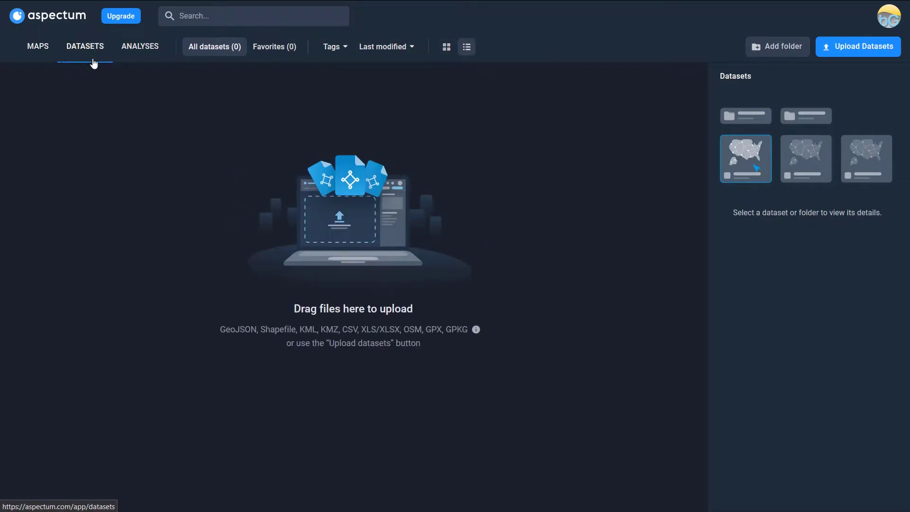
{"action": "left_click", "coordinate": [137, 53]}
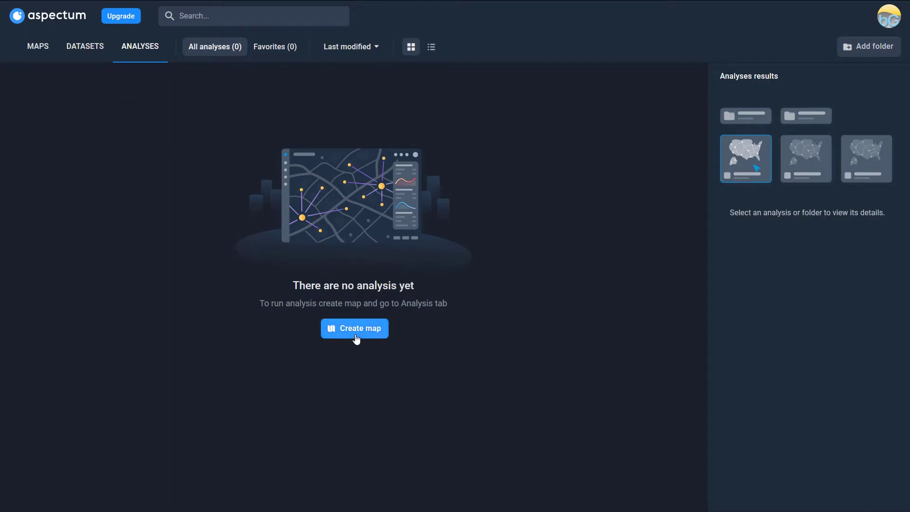
{"action": "left_click", "coordinate": [31, 49]}
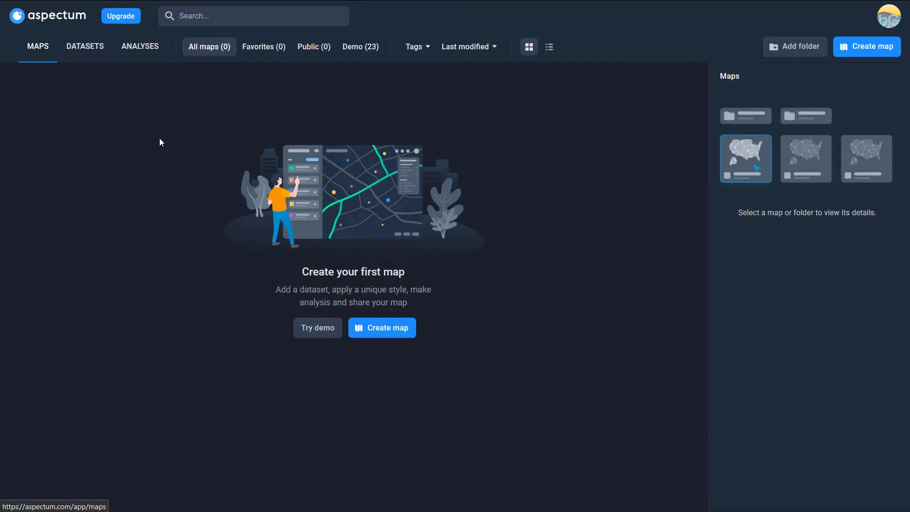
Step: Browse the Demo gallery of 23 sample maps such as London. Demography and Oil Accidents
{"action": "left_click", "coordinate": [371, 52]}
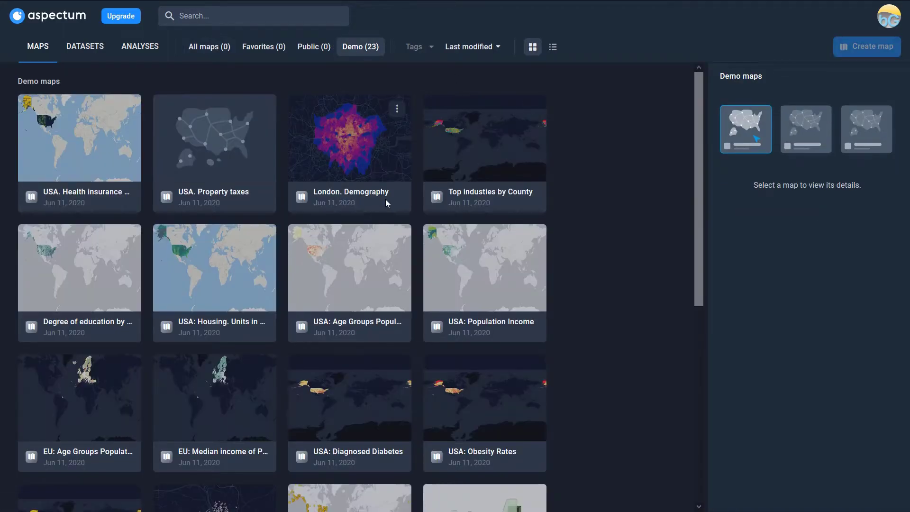
{"action": "scroll", "coordinate": [387, 206], "scroll_direction": "down", "scroll_amount": 2}
{"action": "scroll", "coordinate": [388, 209], "scroll_direction": "down", "scroll_amount": 5}
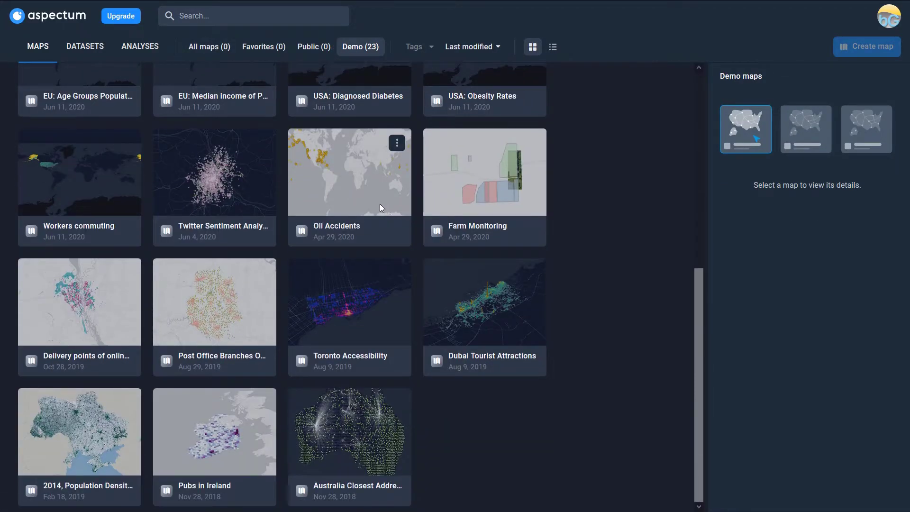
{"action": "scroll", "coordinate": [379, 207], "scroll_direction": "up", "scroll_amount": 7}
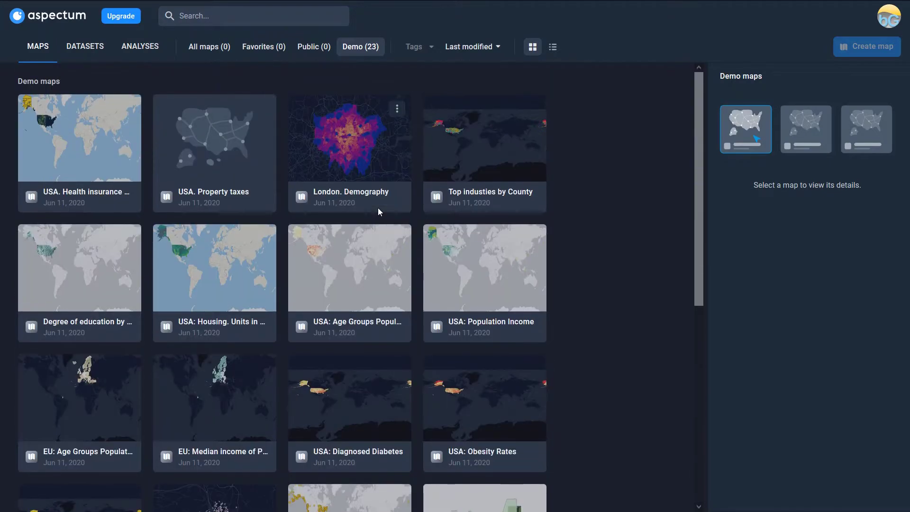
Step: Drag the Counties_and_Unitary_Authorities GeoJSON into Datasets, creating a 174-row, 3.20 MB dataset
{"action": "left_click", "coordinate": [81, 51]}
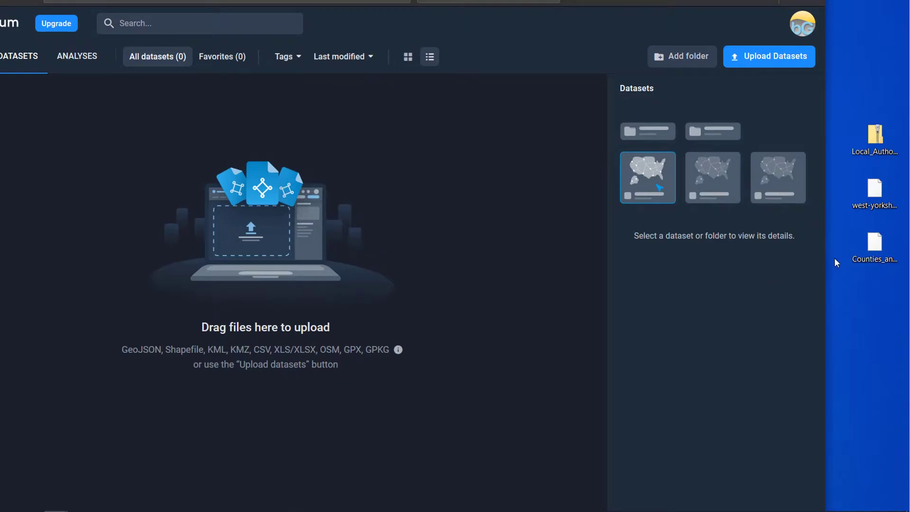
{"action": "left_click", "coordinate": [872, 246]}
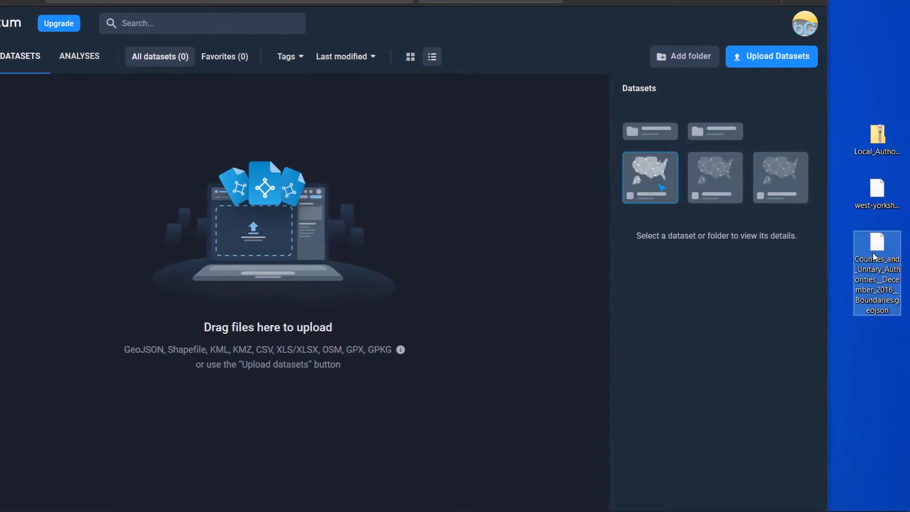
{"action": "left_click_drag", "start_coordinate": [871, 252], "coordinate": [357, 273]}
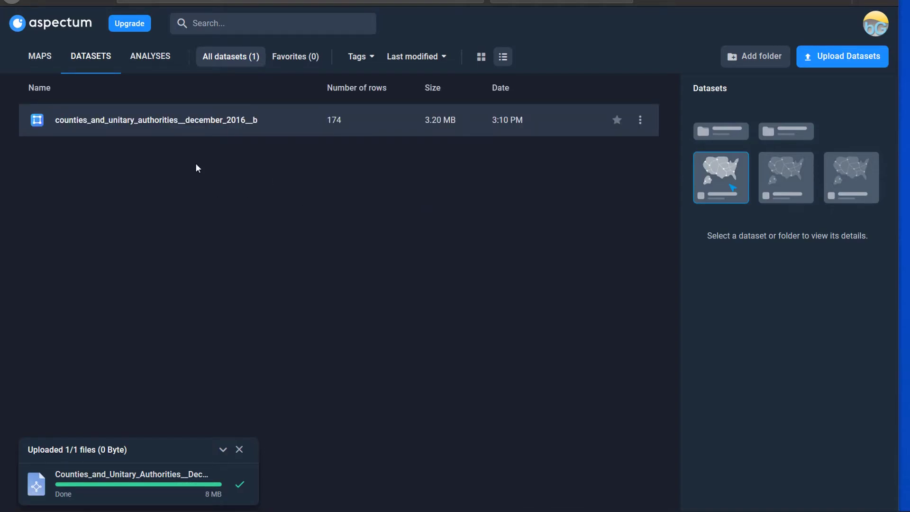
Step: Open the counties dataset's attribute table and scroll through its columns
{"action": "left_click", "coordinate": [129, 124]}
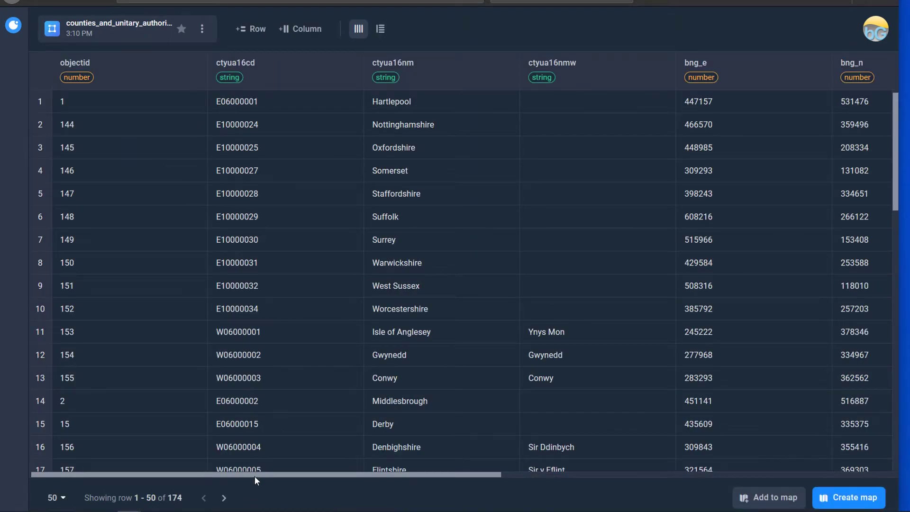
{"action": "left_click_drag", "start_coordinate": [256, 475], "coordinate": [516, 492]}
{"action": "scroll", "coordinate": [758, 170], "scroll_direction": "left", "scroll_amount": 10}
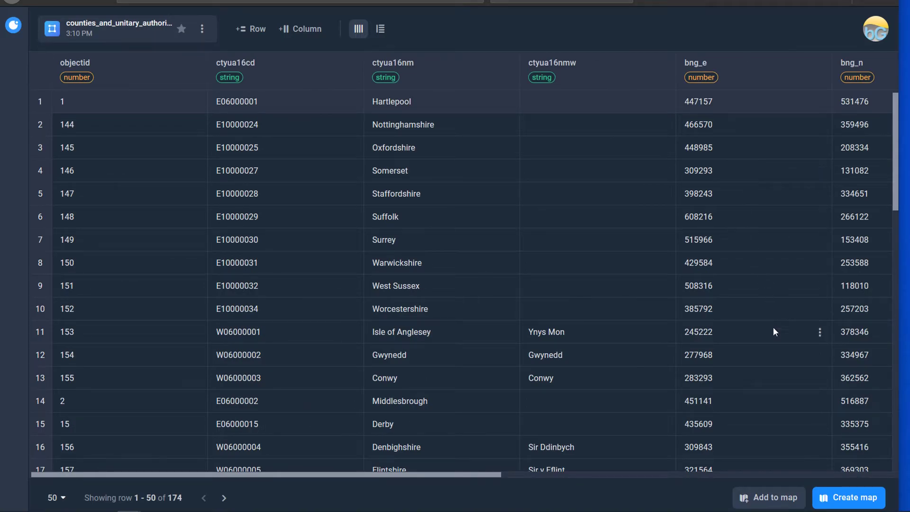
Step: Create a new map named 'Counties_UK' from the counties dataset
{"action": "left_click", "coordinate": [841, 504]}
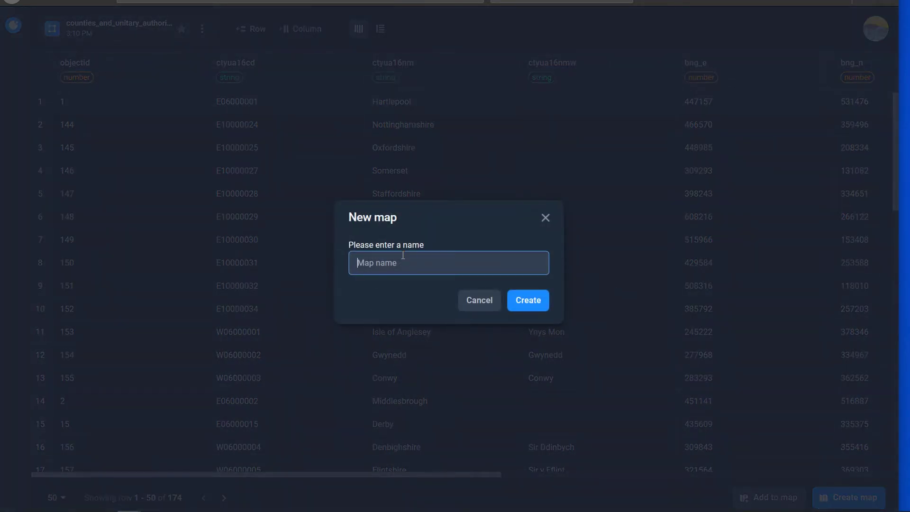
{"action": "type", "text": "Counties_UK"}
{"action": "left_click", "coordinate": [532, 305]}
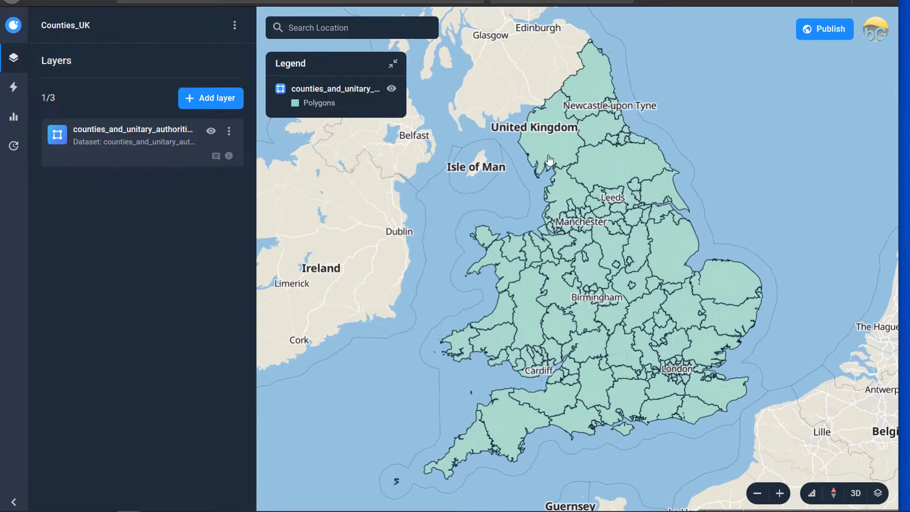
Step: Upload the local_authority_districts__may_2020__boundaries_uk zip as a 379-row, 82.94 MB dataset
{"action": "left_click", "coordinate": [12, 29]}
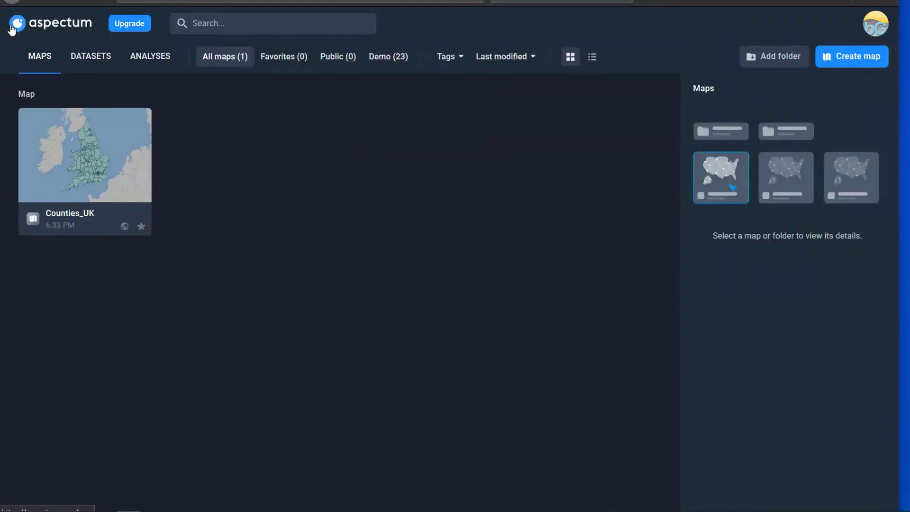
{"action": "left_click", "coordinate": [99, 61]}
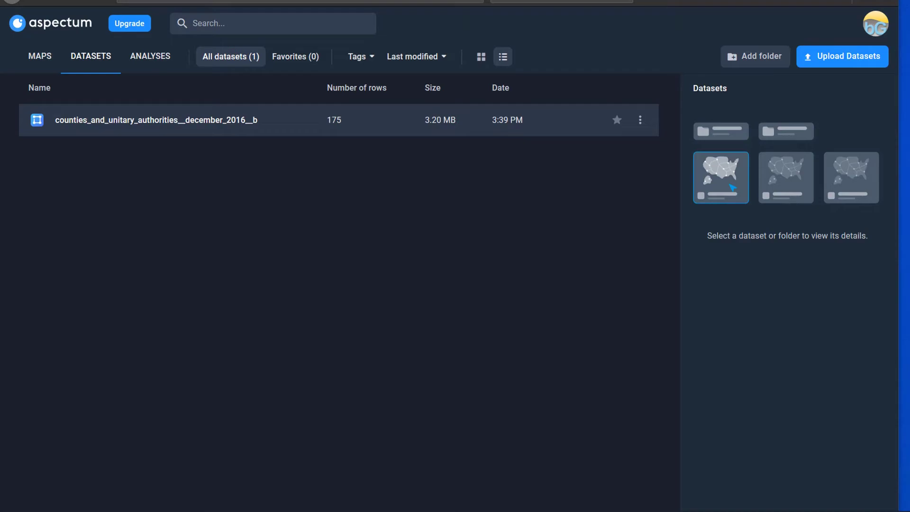
{"action": "left_click_drag", "start_coordinate": [904, 152], "coordinate": [241, 216]}
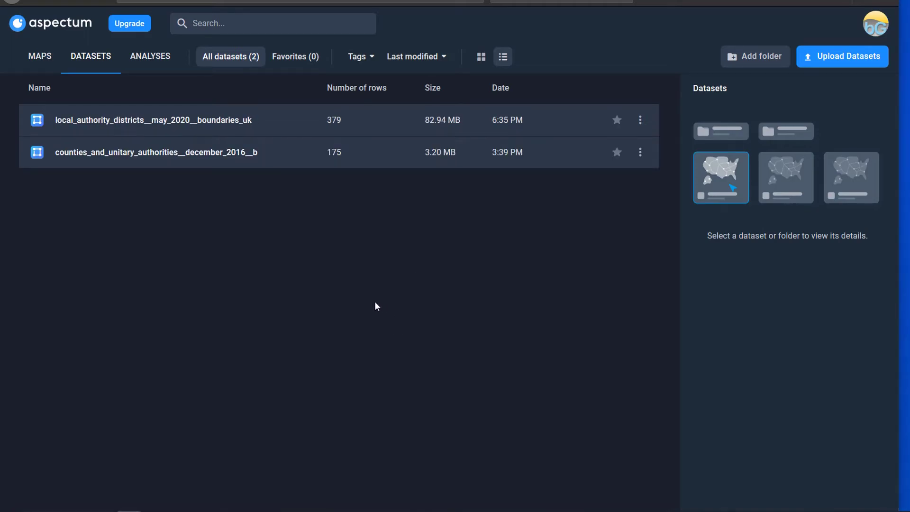
Step: Add local_authority_districts from datasets as a new Counties_UK layer covering the whole UK
{"action": "left_click", "coordinate": [41, 64]}
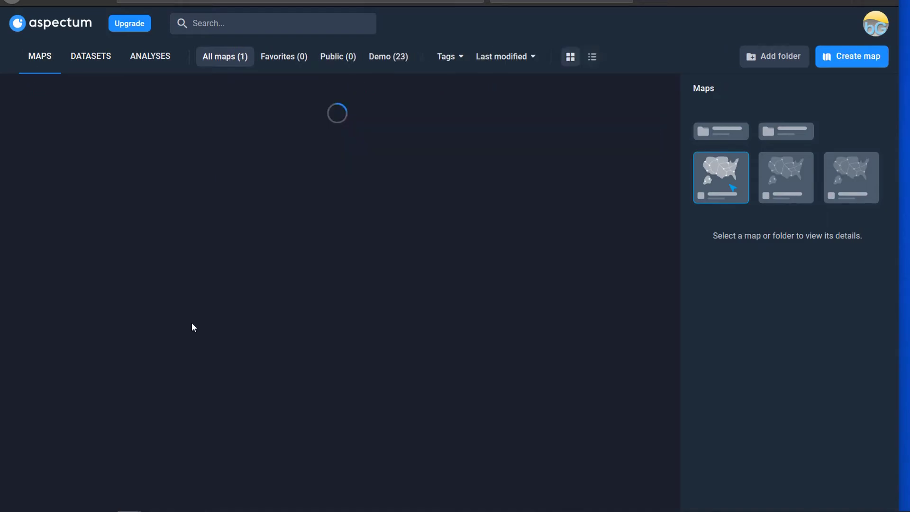
{"action": "left_click", "coordinate": [118, 163]}
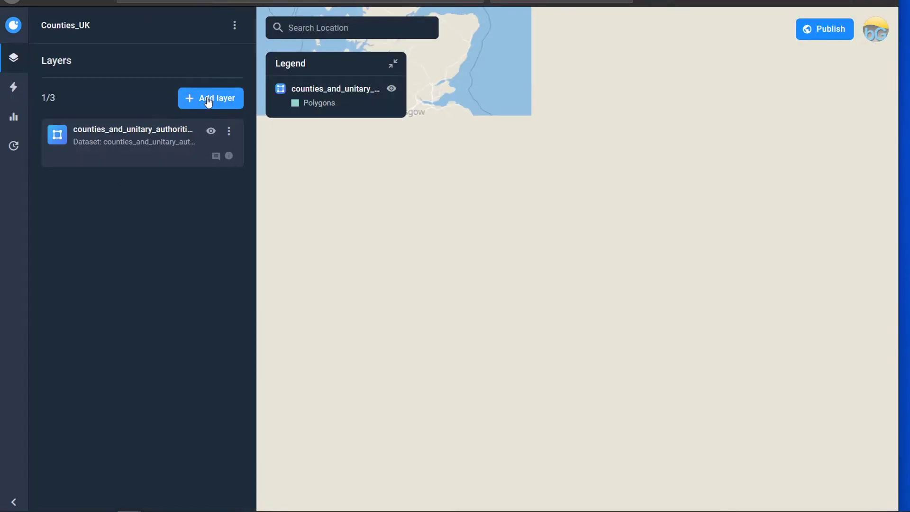
{"action": "left_click", "coordinate": [209, 102]}
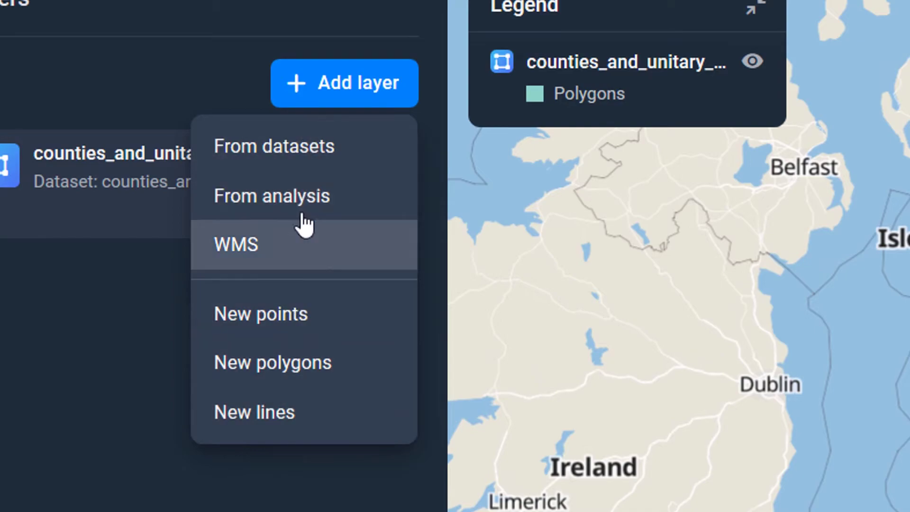
{"action": "left_click", "coordinate": [317, 163]}
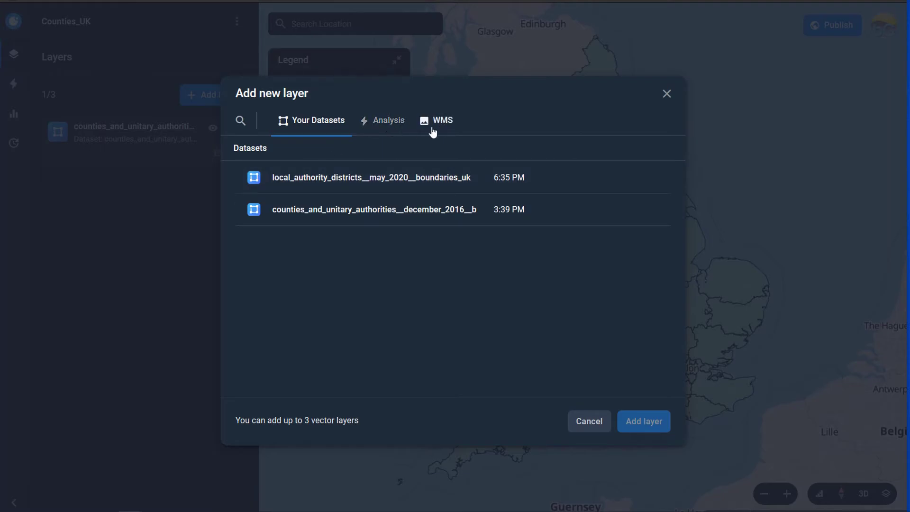
{"action": "left_click", "coordinate": [348, 178]}
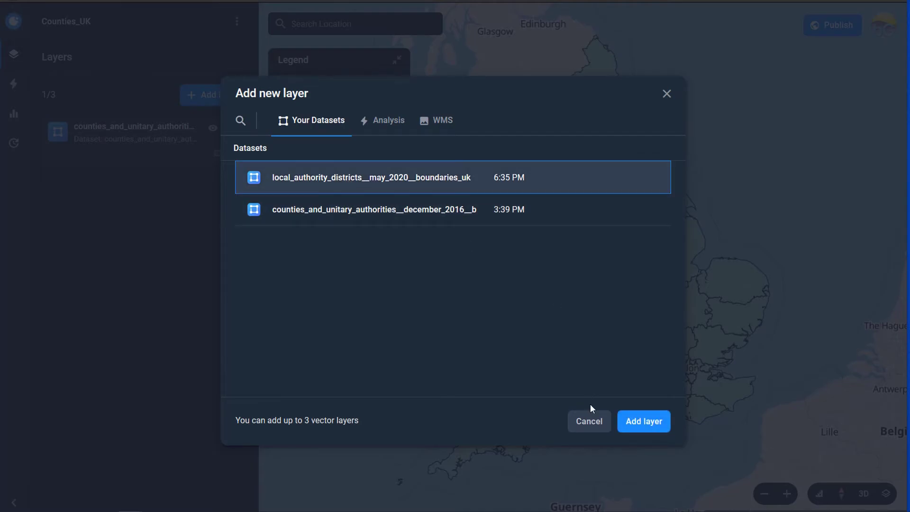
{"action": "left_click", "coordinate": [638, 422]}
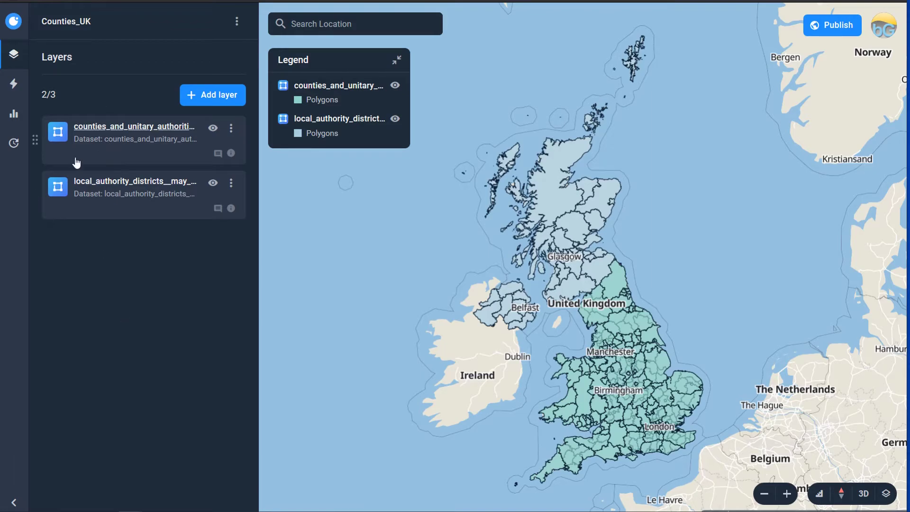
Step: Move the districts layer above the counties layer and show its style settings
{"action": "left_click_drag", "start_coordinate": [38, 140], "coordinate": [29, 215]}
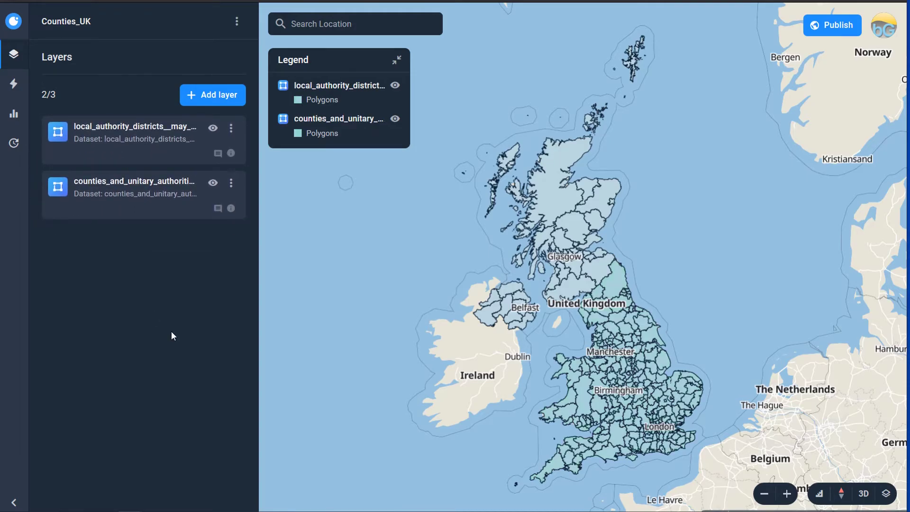
{"action": "left_click", "coordinate": [133, 134]}
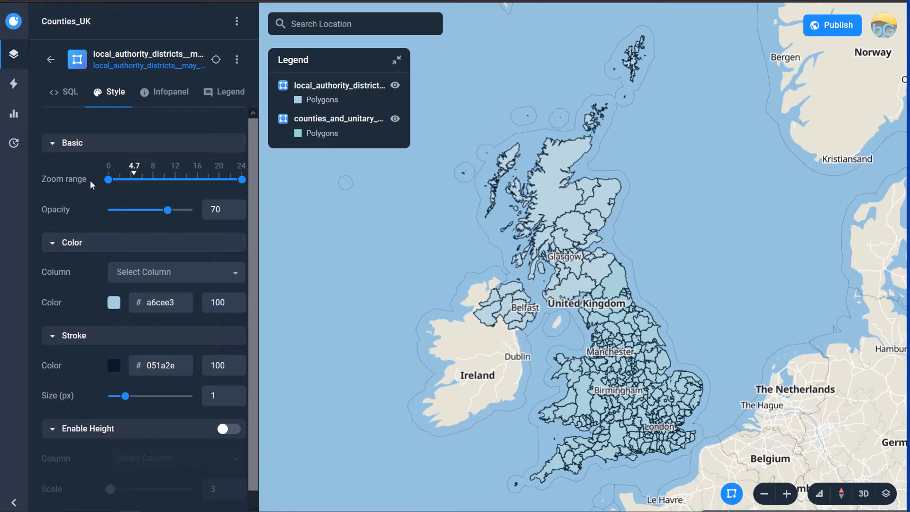
{"action": "scroll", "coordinate": [78, 307], "scroll_direction": "down", "scroll_amount": 1}
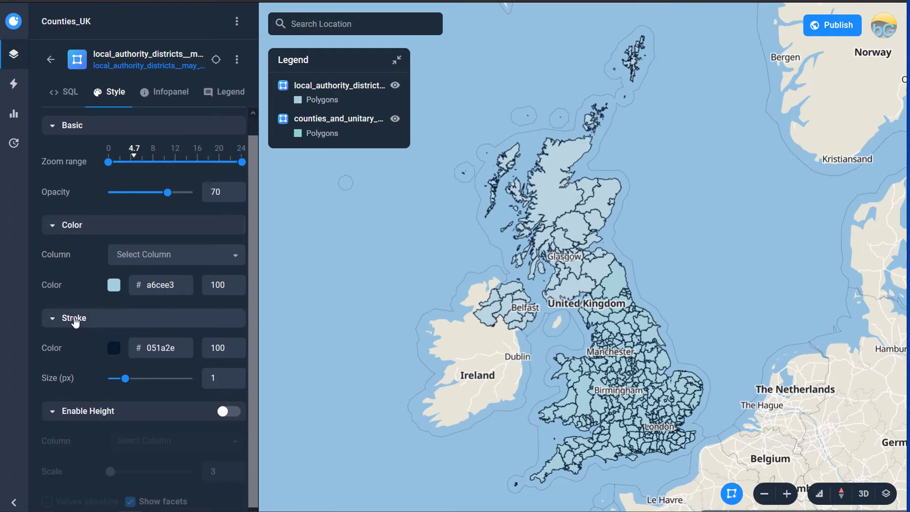
Step: Change the district fill colour to orange e3834b
{"action": "left_click", "coordinate": [114, 285]}
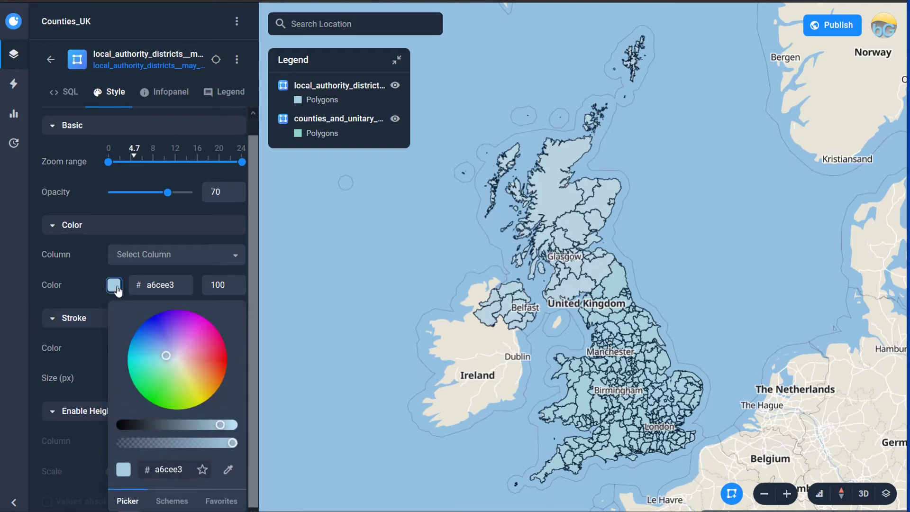
{"action": "left_click", "coordinate": [169, 352]}
{"action": "mouse_move", "coordinate": [188, 351]}
{"action": "left_mouse_down"}
{"action": "mouse_move", "coordinate": [200, 345]}
{"action": "mouse_move", "coordinate": [206, 372]}
{"action": "mouse_move", "coordinate": [211, 361]}
{"action": "mouse_move", "coordinate": [205, 372]}
{"action": "left_mouse_up"}
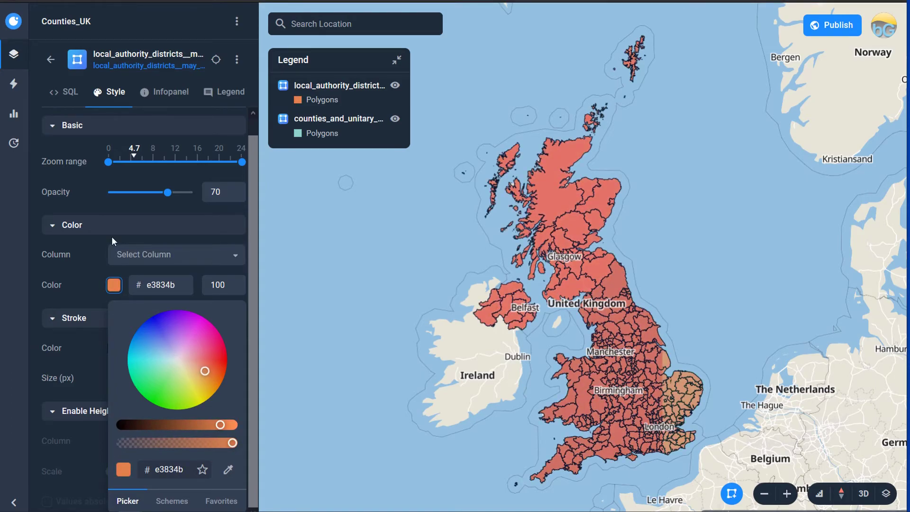
{"action": "left_click", "coordinate": [87, 271]}
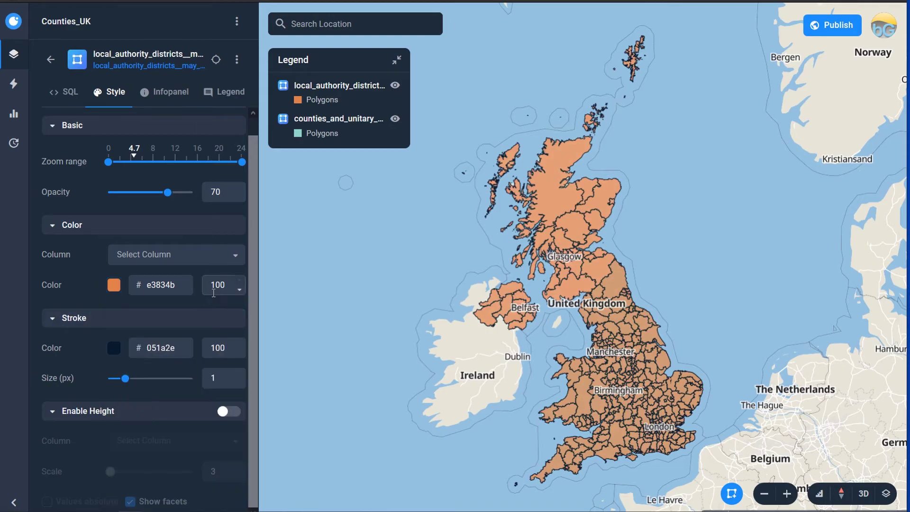
Step: Adjust the district fill opacity down, then back up toward full
{"action": "left_click", "coordinate": [240, 291]}
{"action": "left_click", "coordinate": [240, 291]}
{"action": "left_click", "coordinate": [239, 291]}
{"action": "left_click", "coordinate": [239, 291]}
{"action": "left_click", "coordinate": [240, 291]}
{"action": "left_click", "coordinate": [239, 291]}
{"action": "left_click", "coordinate": [240, 282]}
{"action": "left_click", "coordinate": [241, 282]}
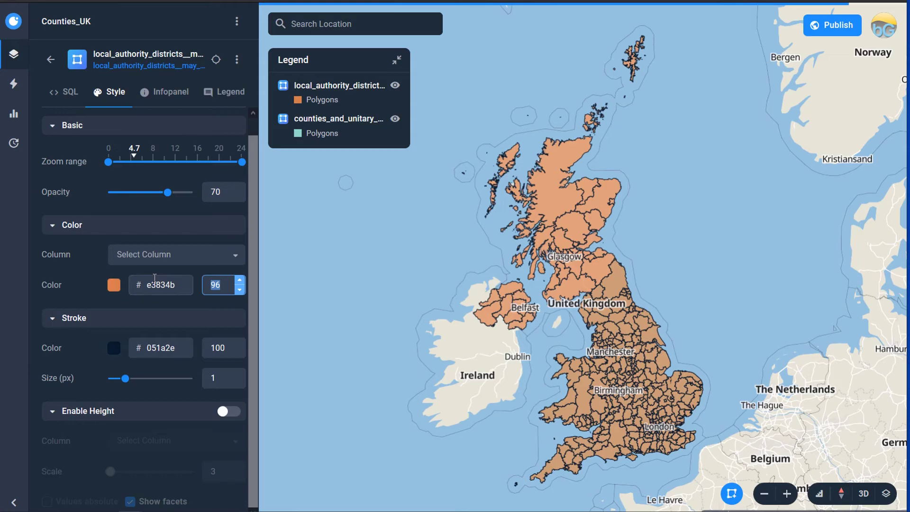
Step: Set district fill opacity to 100 and the outline colour to dark red 2e0c0e
{"action": "type", "text": "100"}
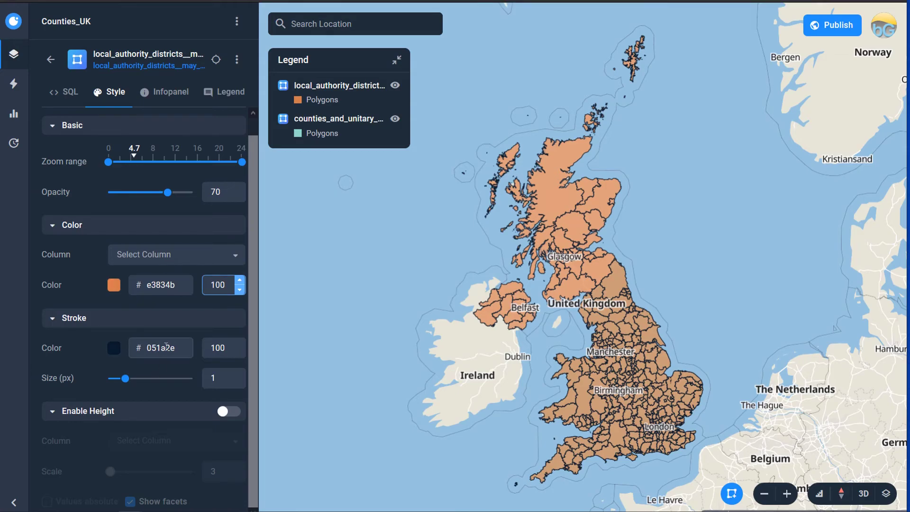
{"action": "left_click", "coordinate": [157, 343]}
{"action": "left_click", "coordinate": [114, 348]}
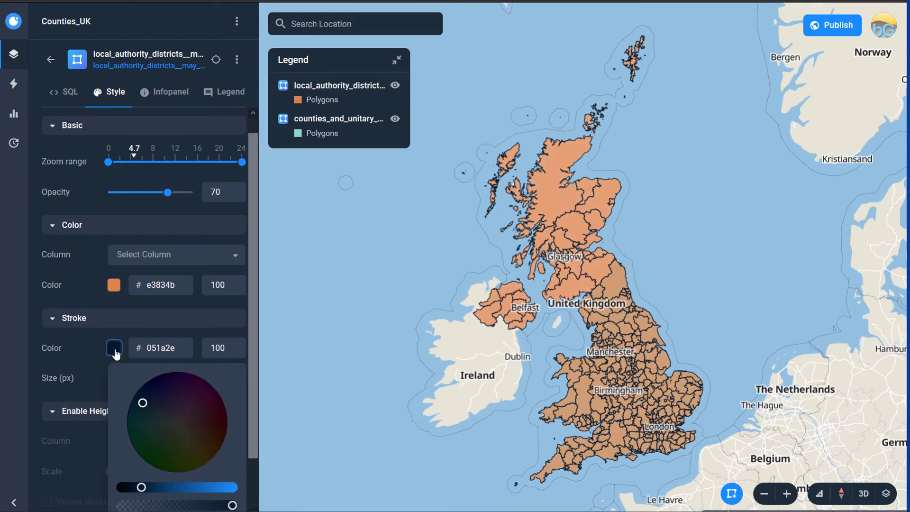
{"action": "left_click_drag", "start_coordinate": [142, 403], "coordinate": [207, 425]}
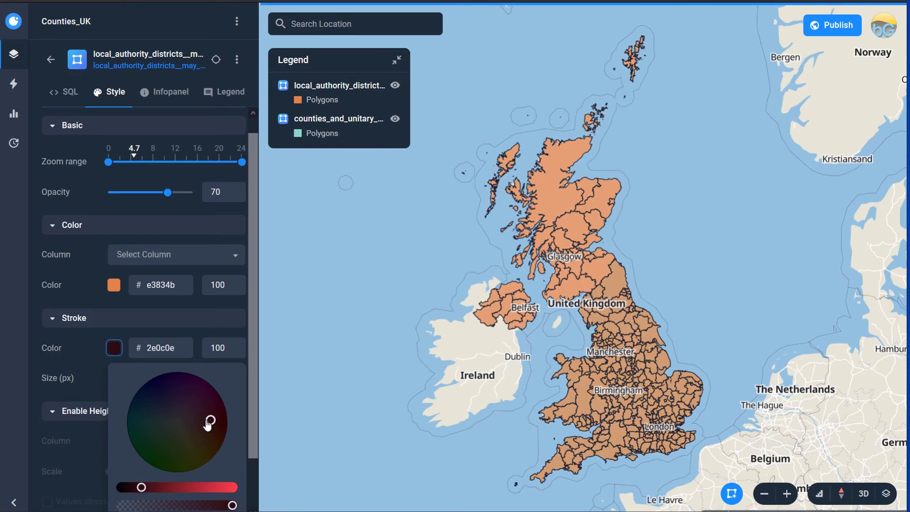
{"action": "left_click", "coordinate": [94, 373]}
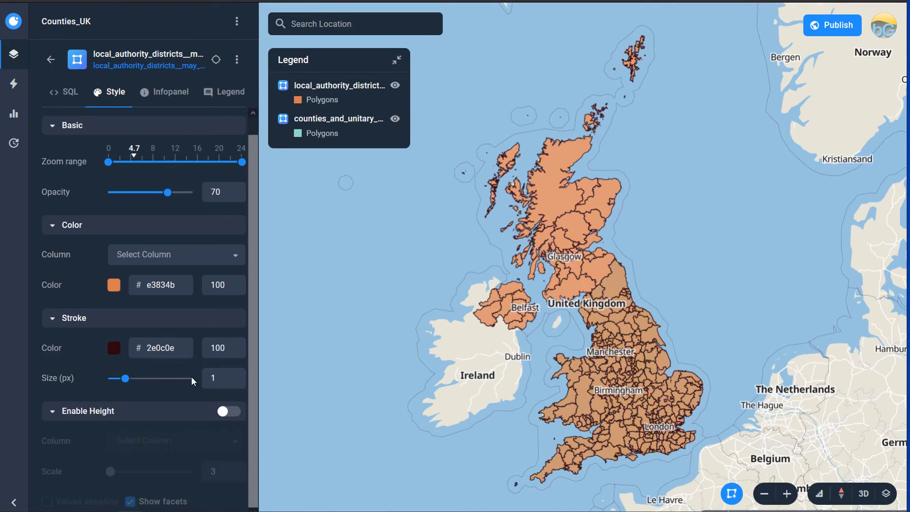